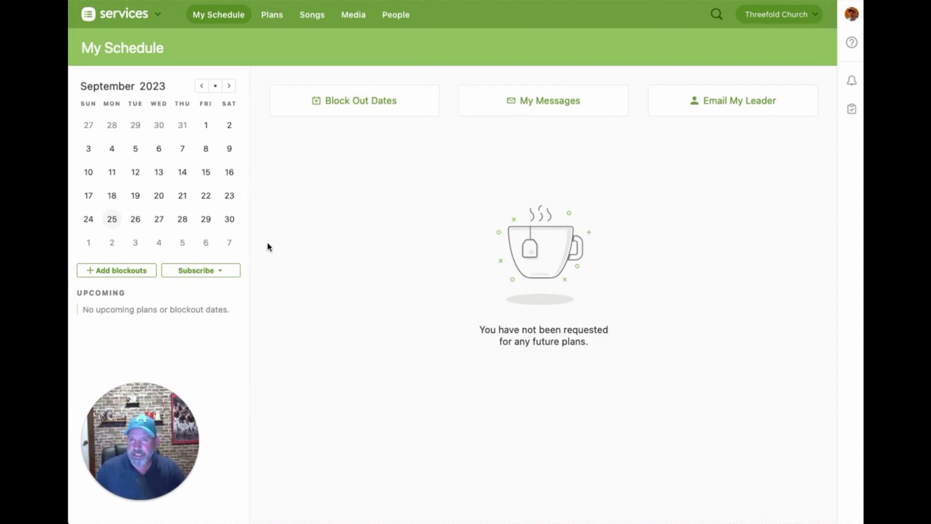
Check the calendar subscription options for the personal schedule and dismiss them without subscribing
left_click(214, 271)
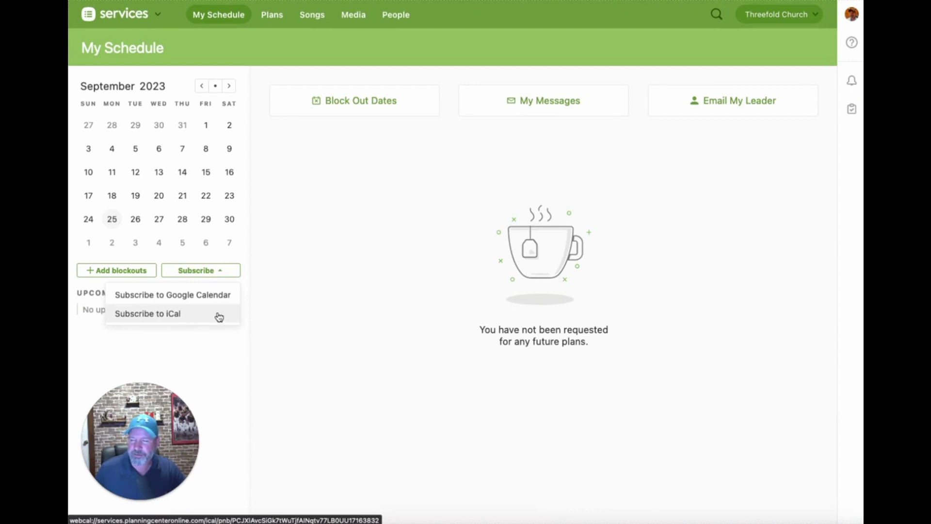
left_click(261, 317)
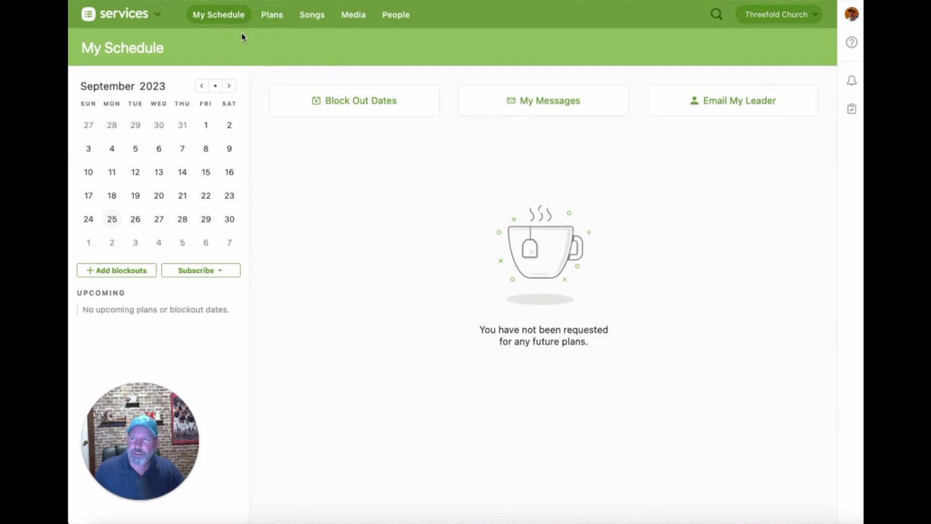
Open the plans at the top-level Threefold Church folder and collapse the Connections Team Weekend service type
mouse_move(273, 16)
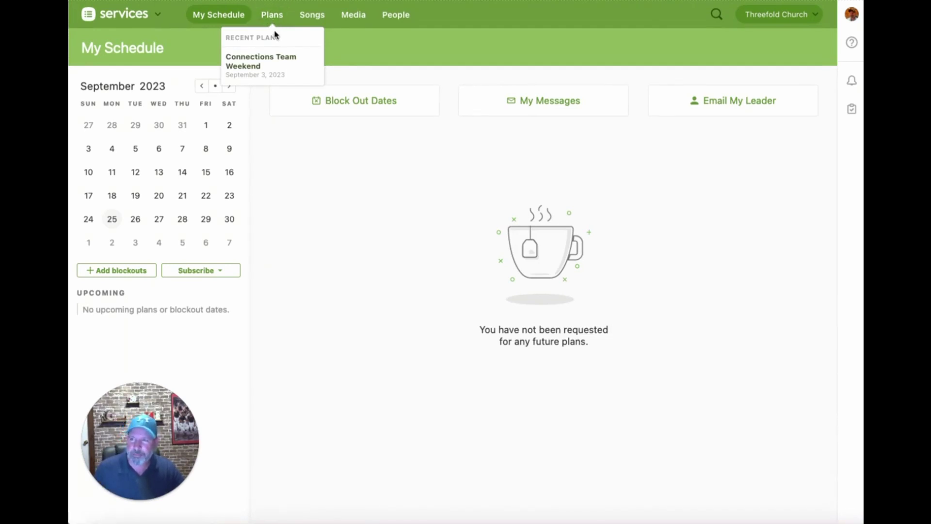
left_click(278, 77)
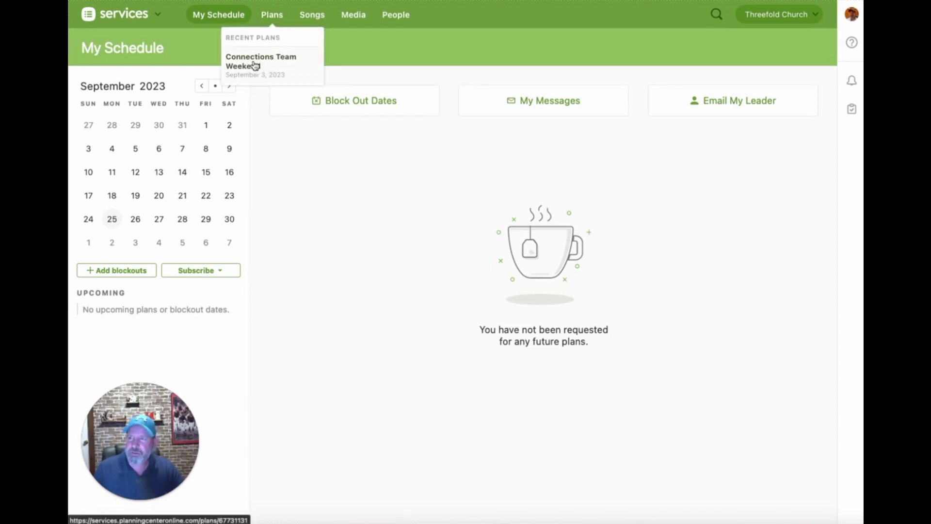
left_click(272, 14)
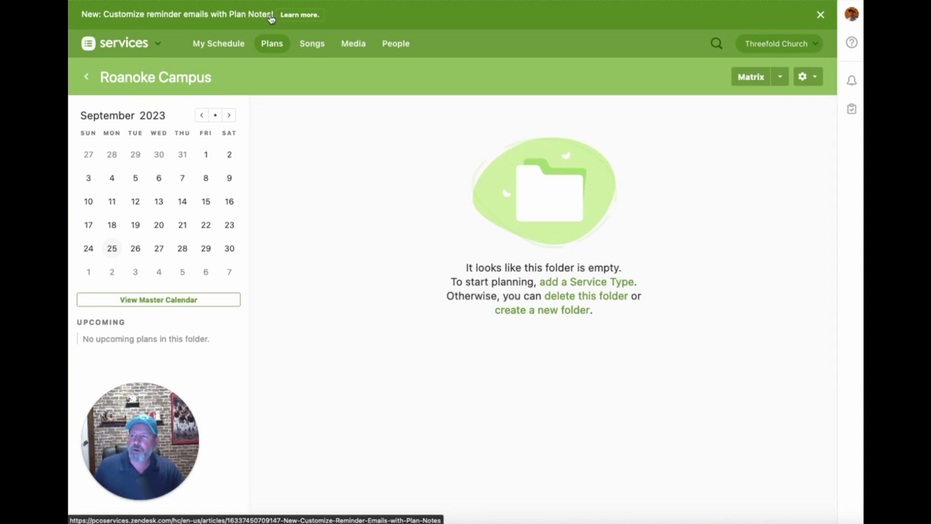
mouse_move(90, 84)
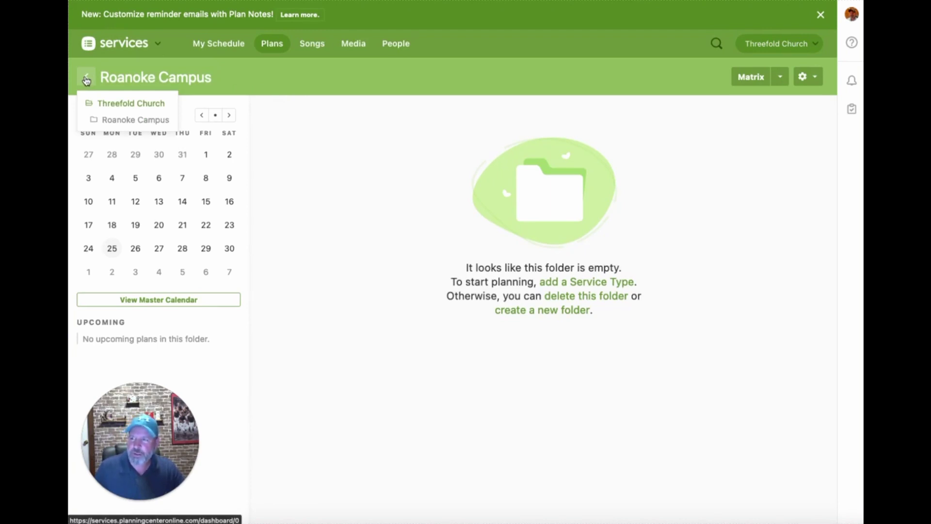
left_click(116, 105)
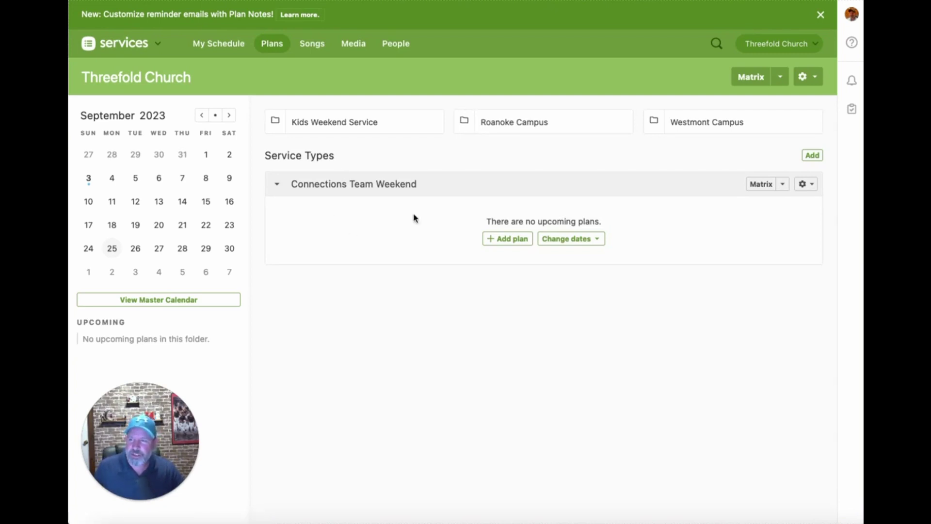
left_click(278, 184)
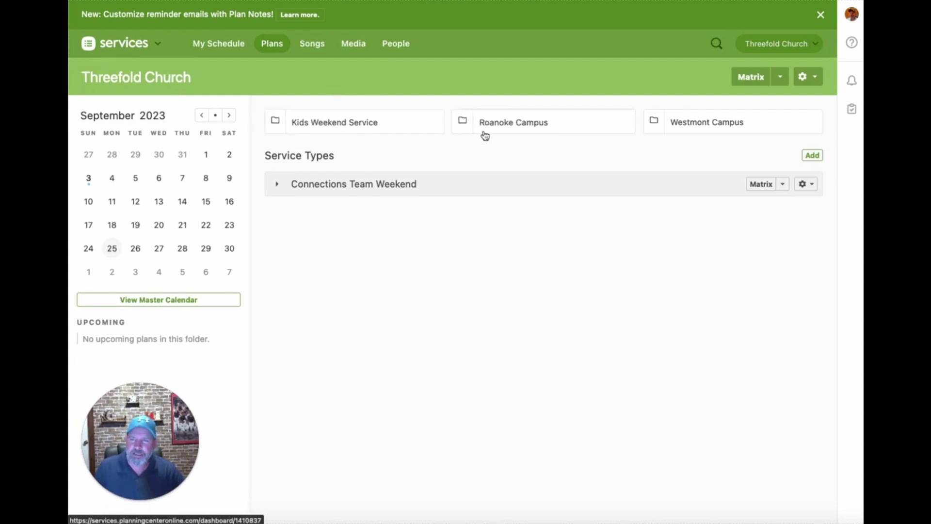
Look inside the Roanoke Campus, Westmont Campus and Kids Weekend Service folders, returning to Threefold Church after each one
left_click(531, 121)
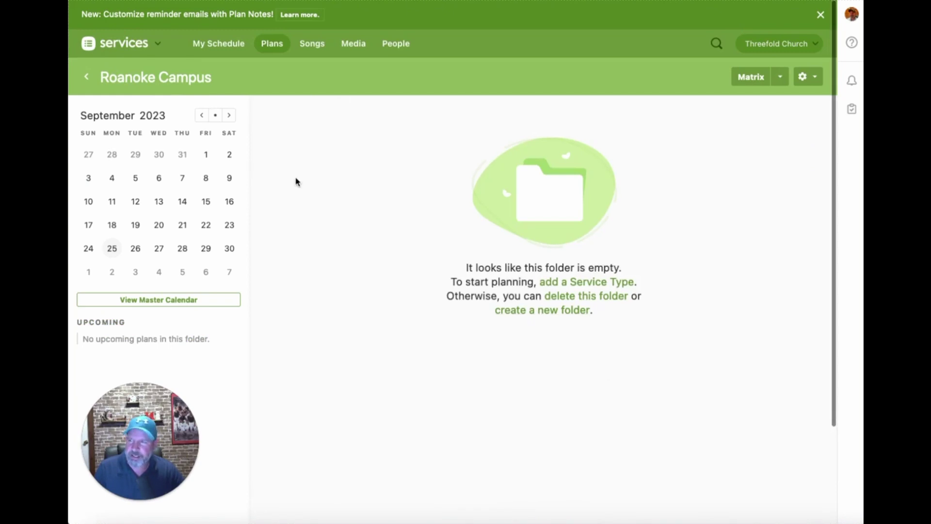
left_click(87, 79)
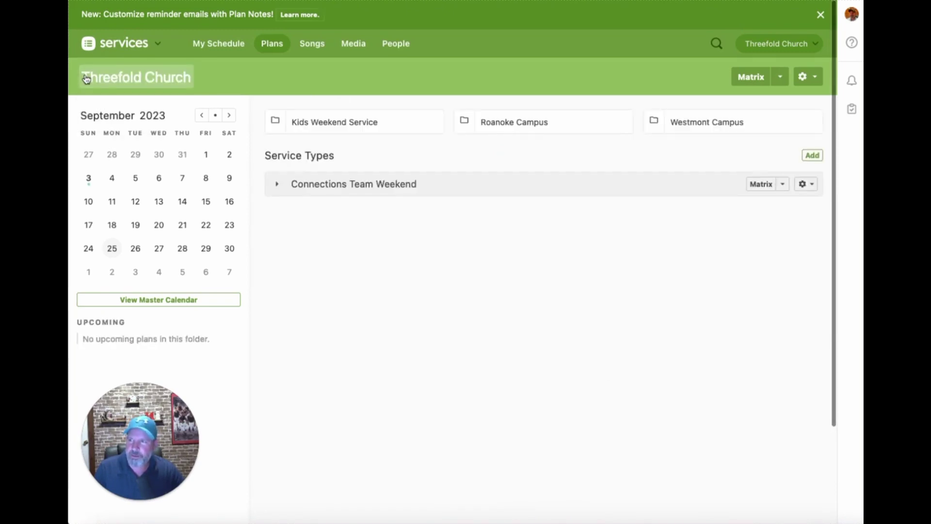
left_click(692, 124)
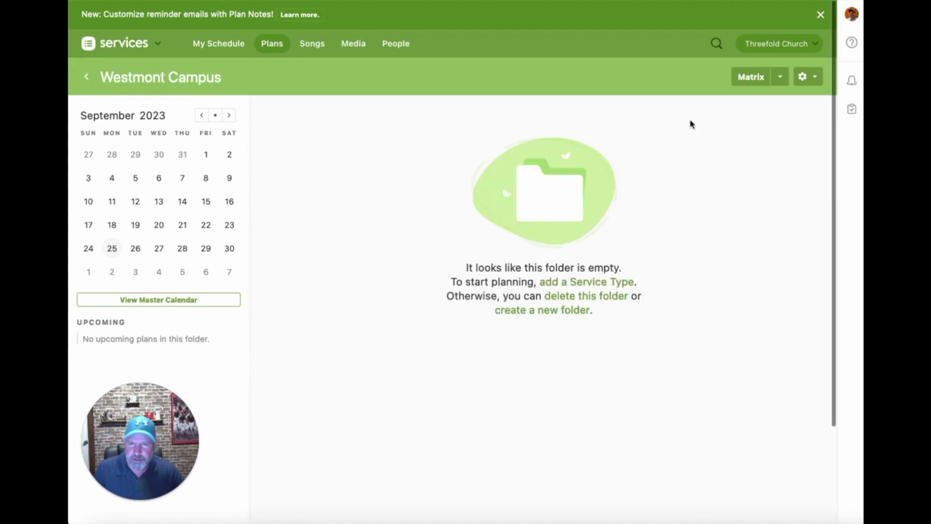
left_click(83, 76)
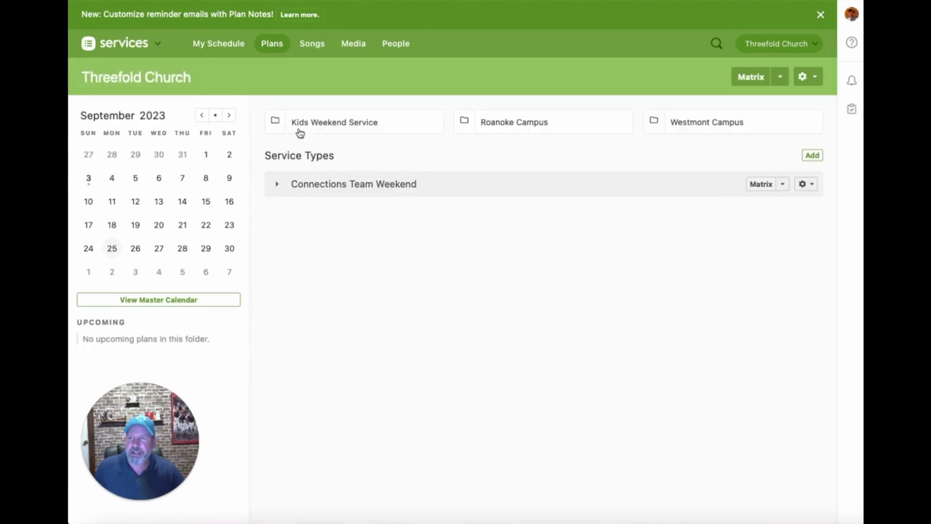
left_click(344, 123)
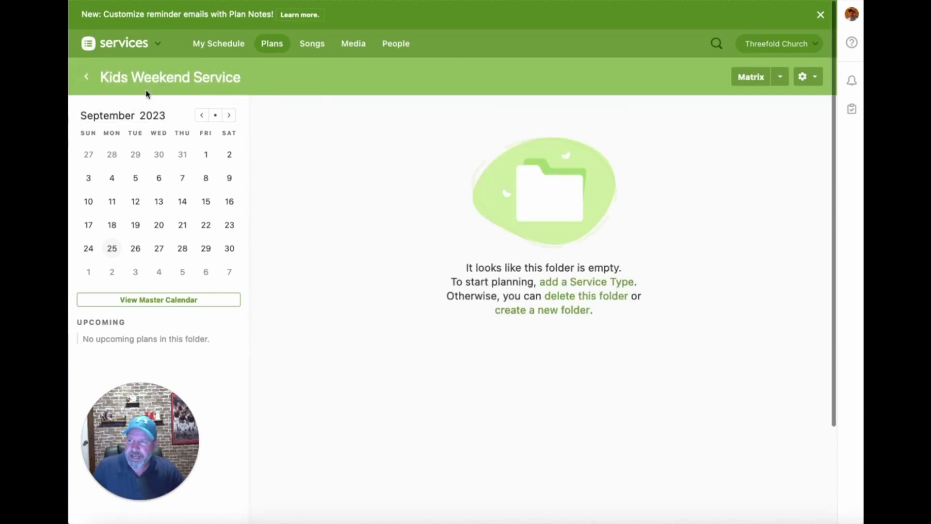
left_click(83, 77)
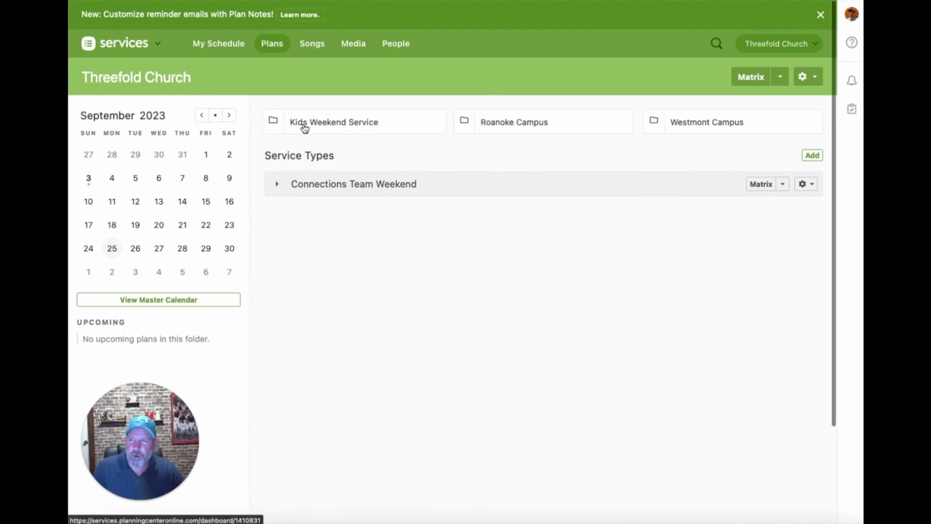
Add a subfolder named Kids Weekend Service inside the Roanoke Campus folder, keeping its campus as None (Same as Parent)
left_click(515, 123)
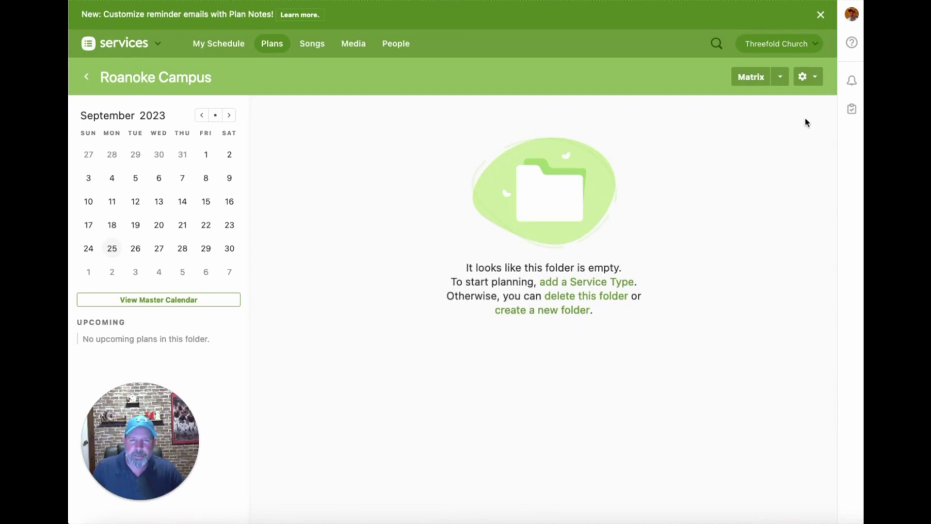
left_click(817, 87)
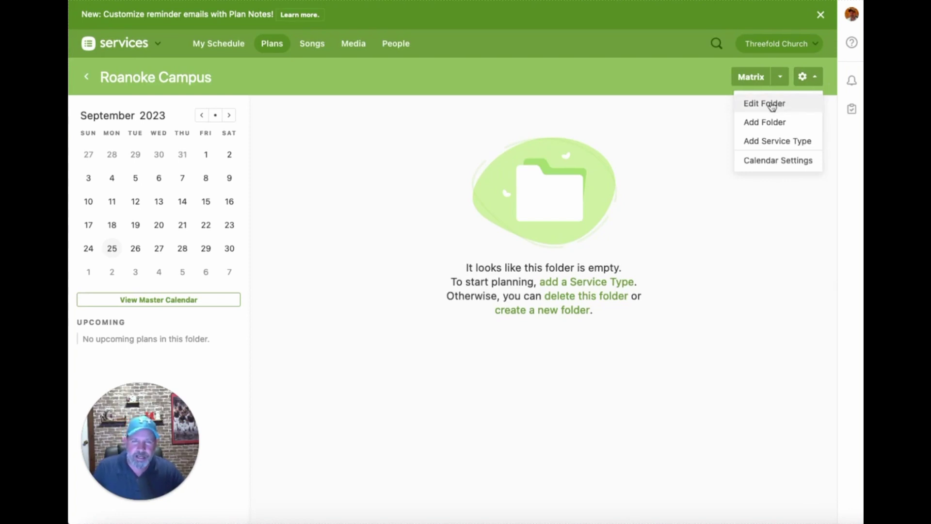
left_click(776, 125)
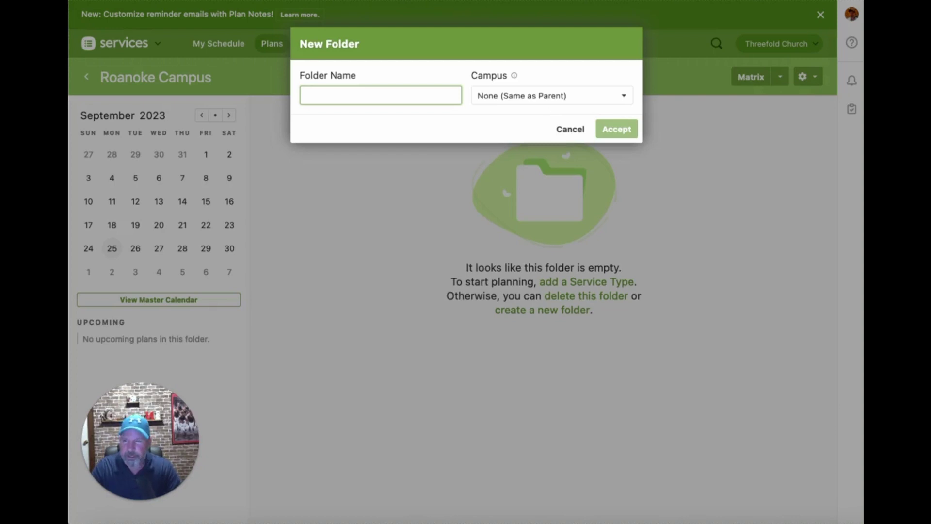
type("Kids Weekend Service")
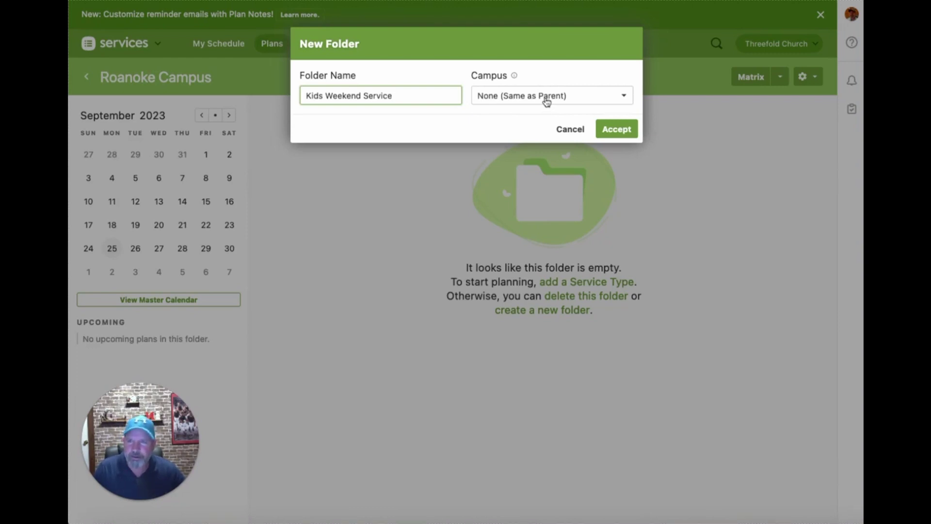
left_click(518, 100)
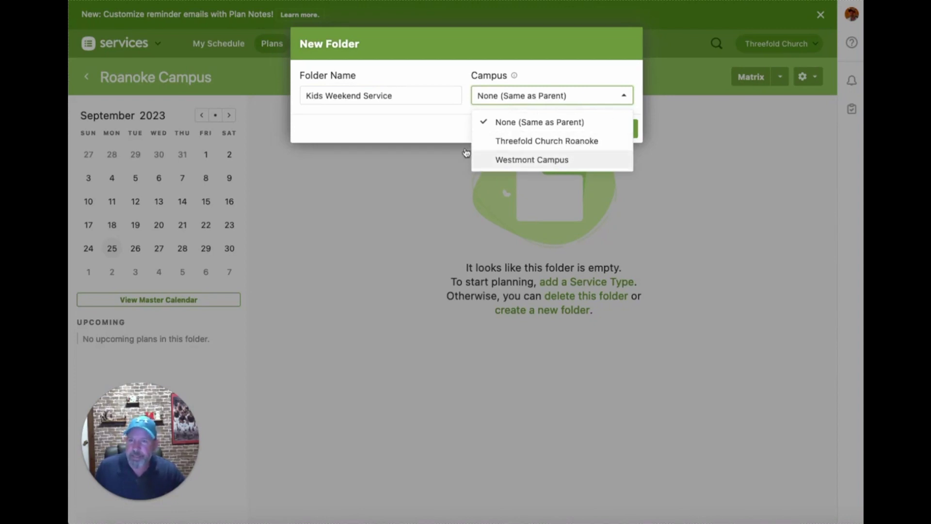
left_click(420, 123)
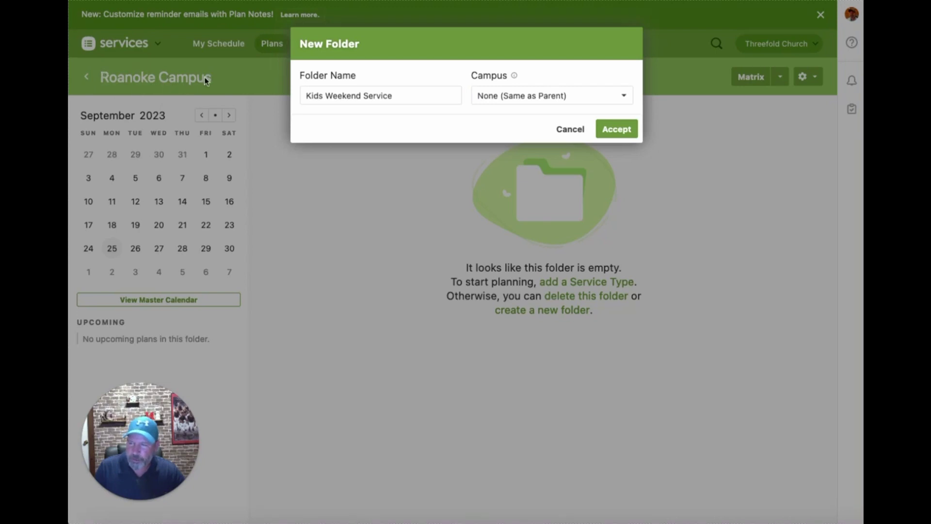
left_click(617, 130)
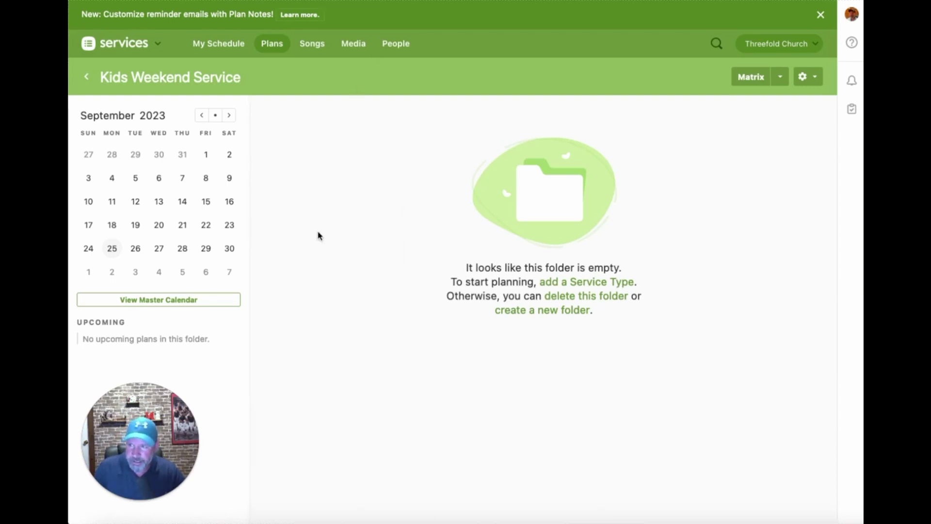
Review the folder hierarchy by going up to Threefold Church and back down through Roanoke Campus into Kids Weekend Service
mouse_move(86, 81)
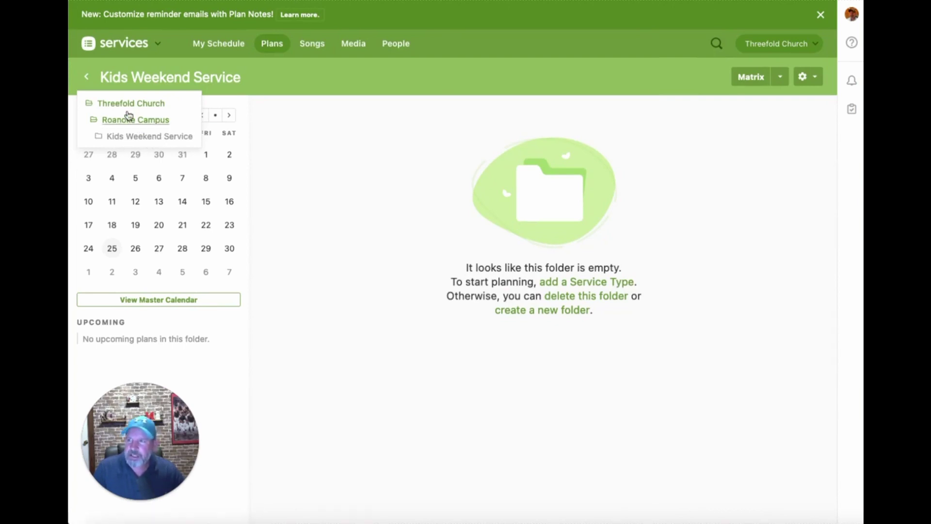
left_click(88, 78)
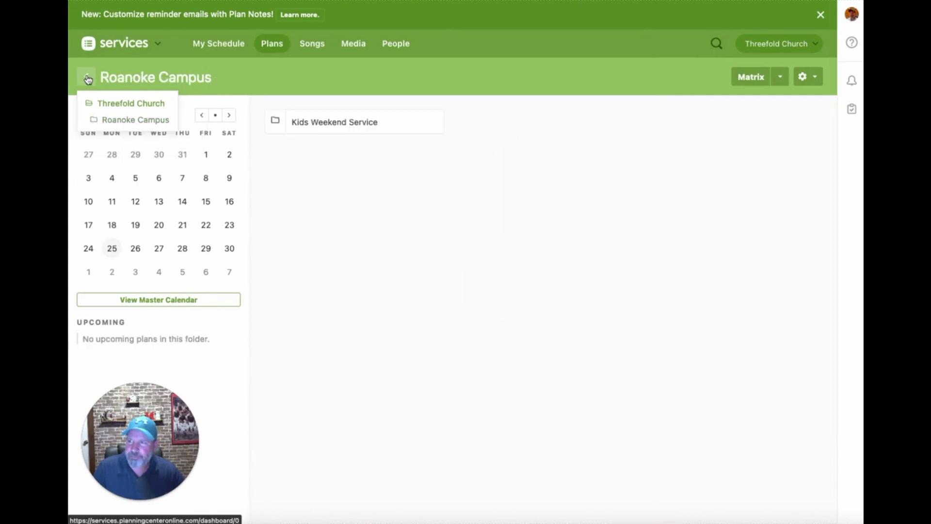
left_click(87, 77)
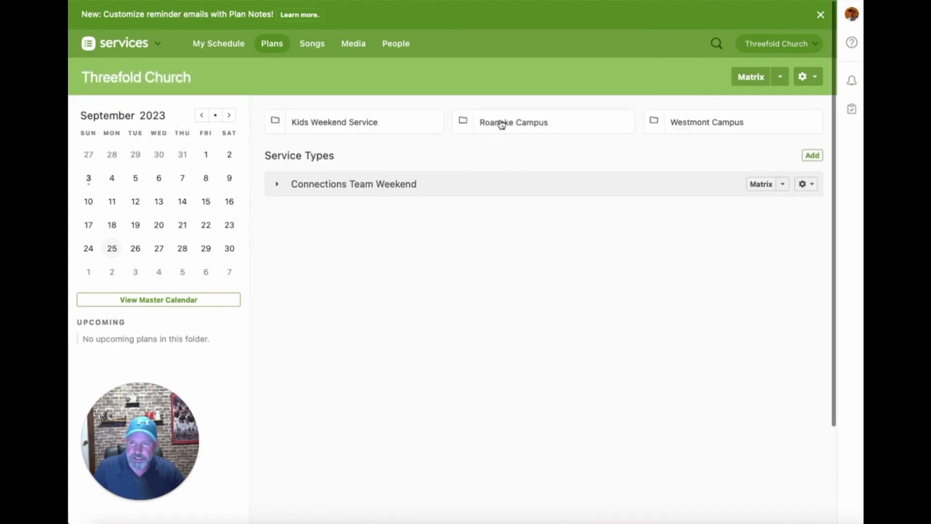
left_click(518, 128)
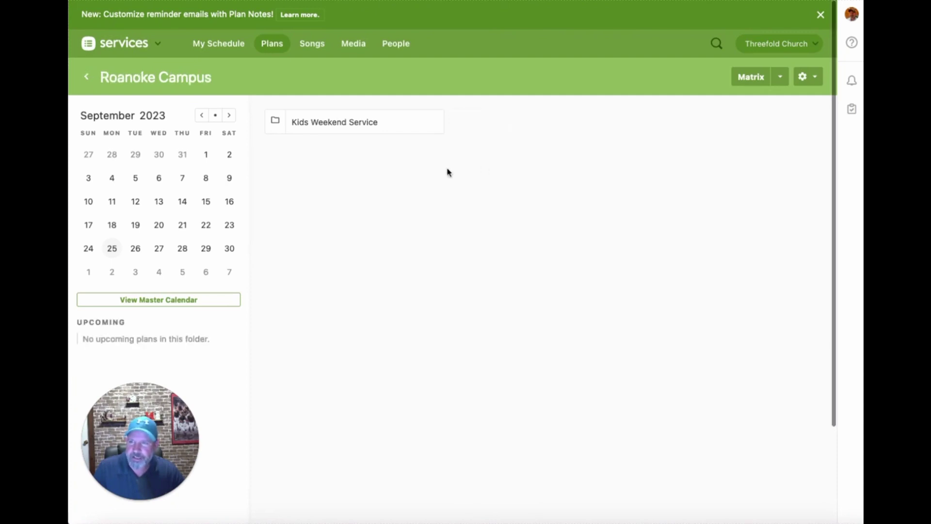
left_click(347, 128)
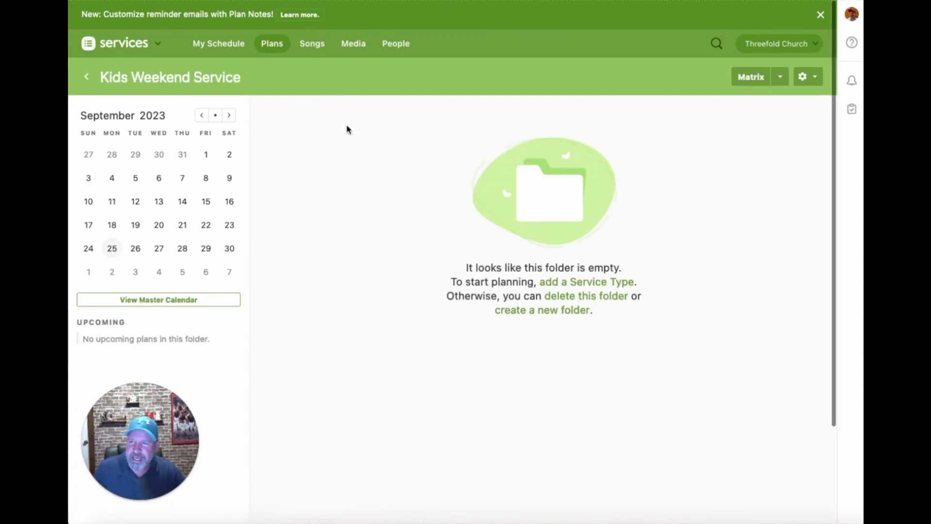
Start a service type named Kids Weekend Schedule in this folder with weekly recurring plans, and proceed to its service times
left_click(809, 76)
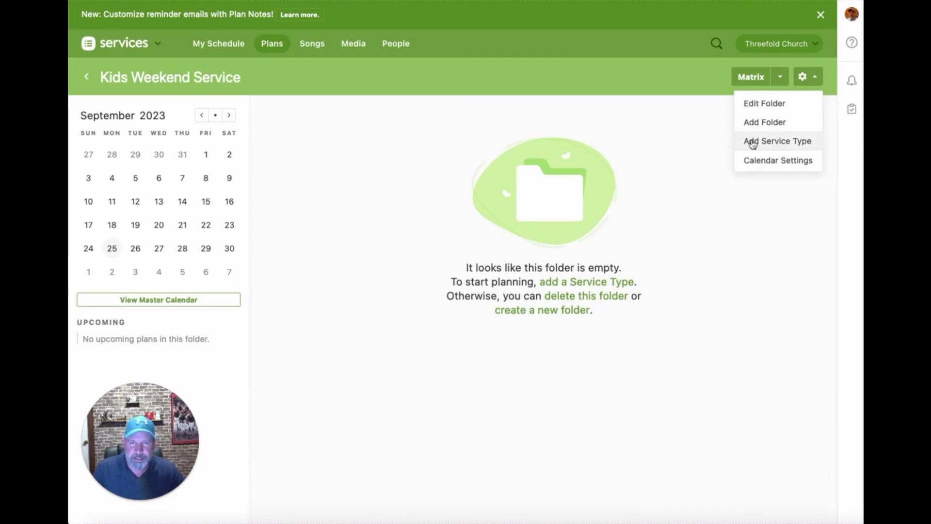
left_click(767, 146)
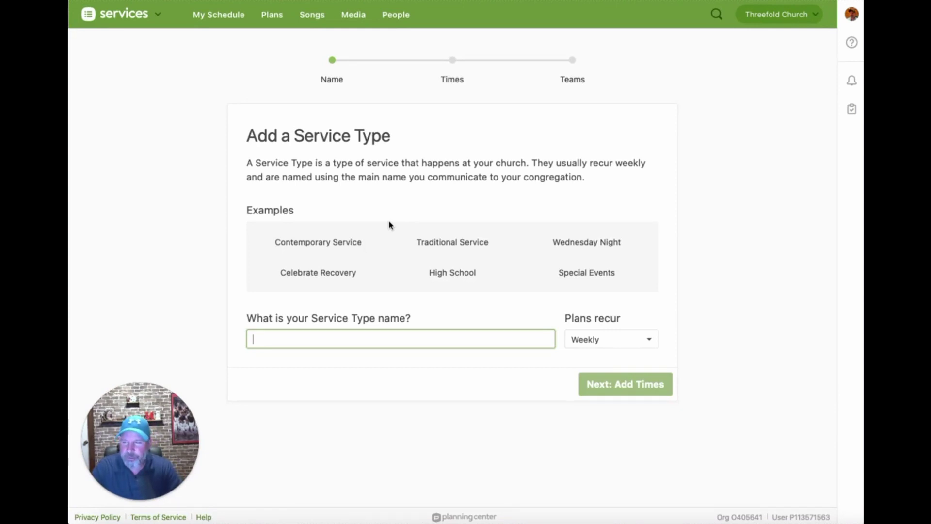
type("Kids Weekend Schedule")
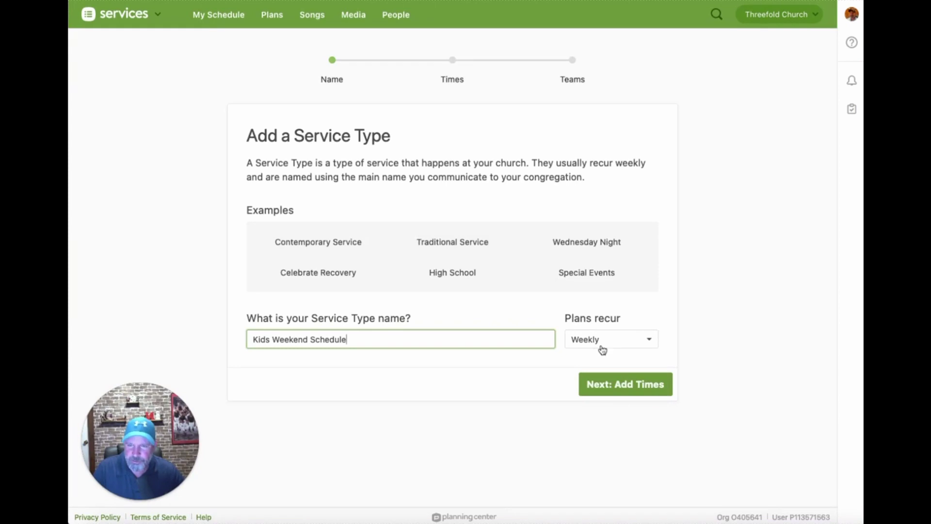
left_click(598, 342)
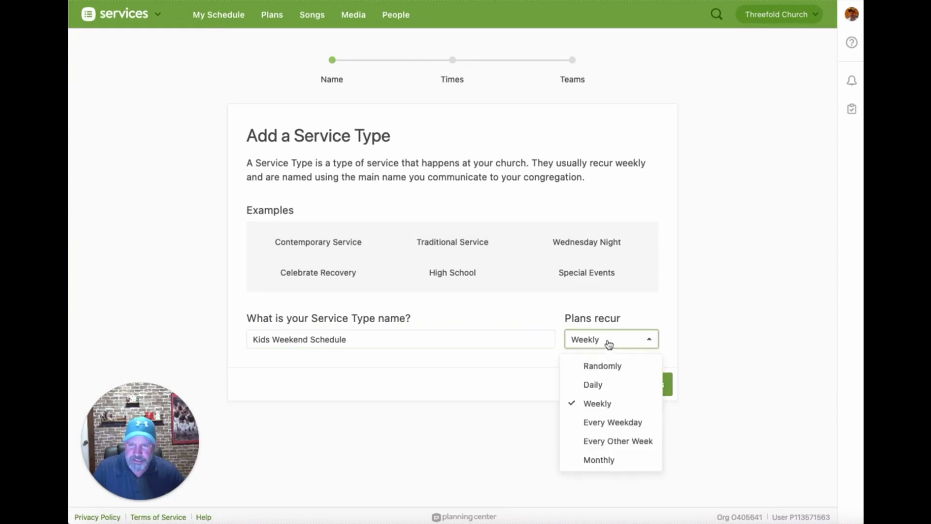
left_click(660, 308)
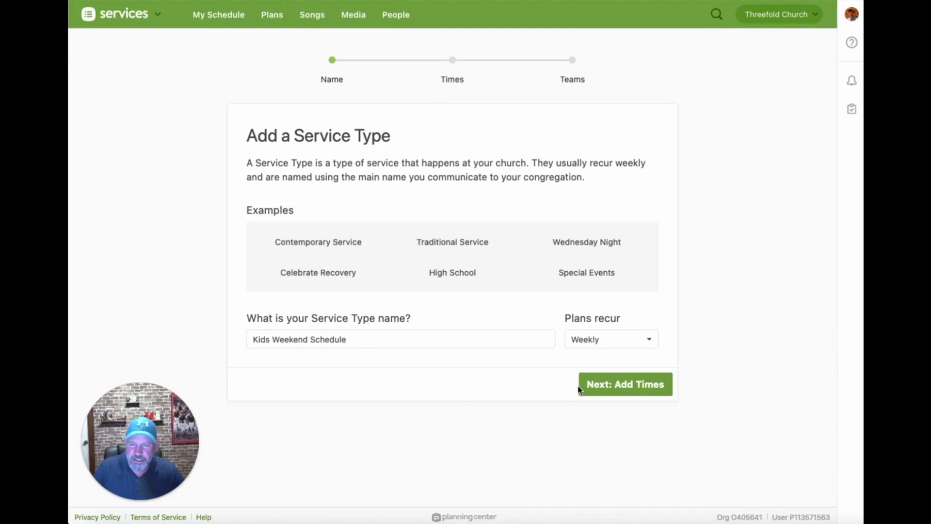
left_click(642, 385)
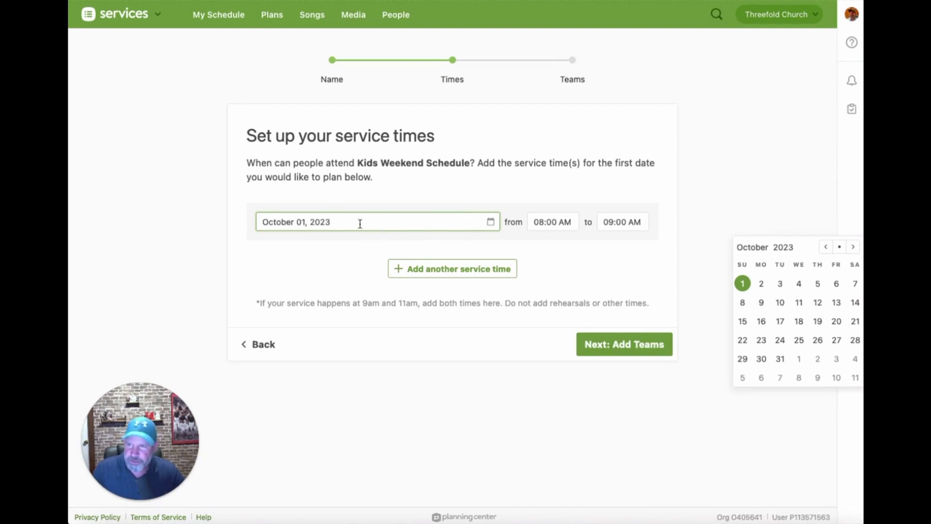
Set the start time of the October 01, 2023 service to 09:00 AM
left_click(554, 224)
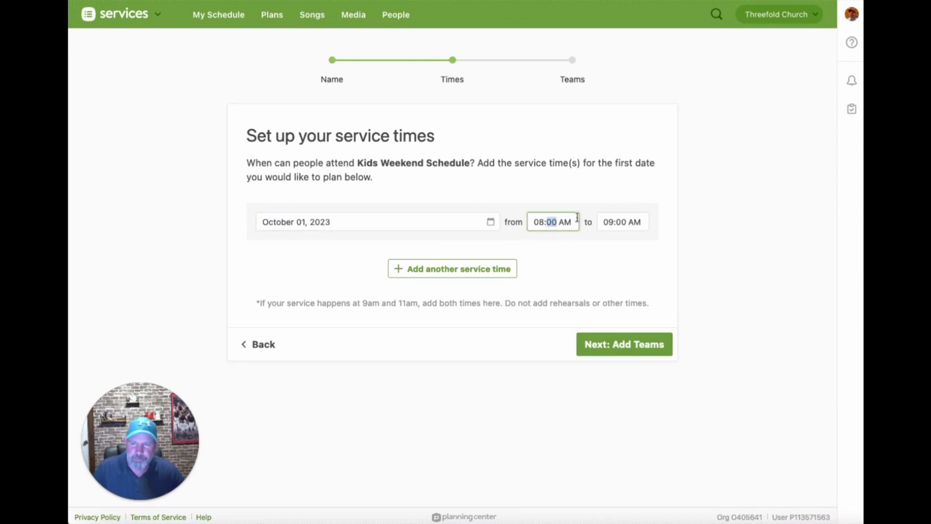
left_click(541, 226)
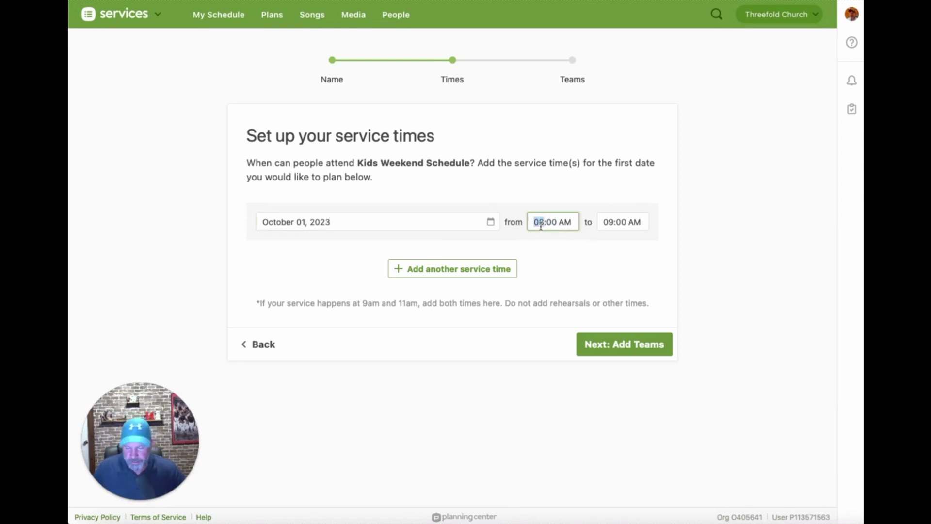
type("9")
left_click(564, 222)
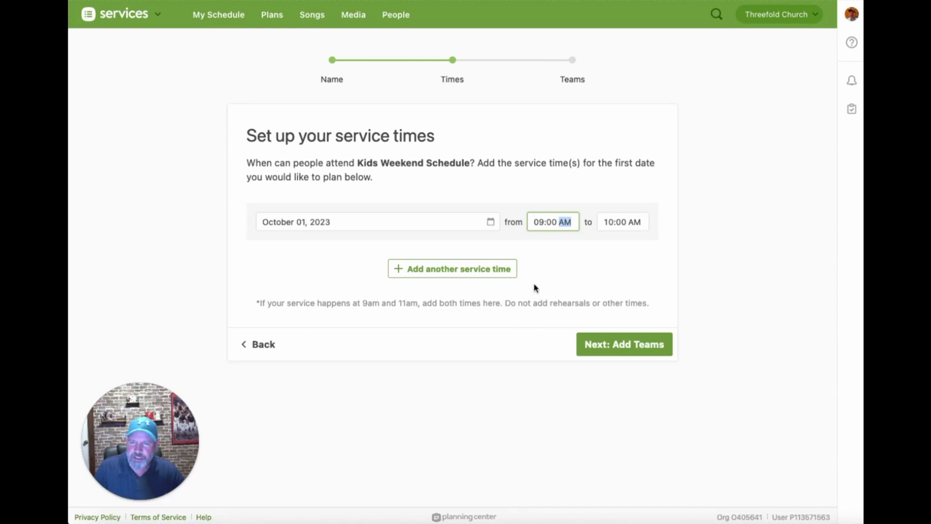
Continue to the team selection, add the Children's Ministry team to Kids Weekend Schedule, and finish creating the service type
left_click(601, 349)
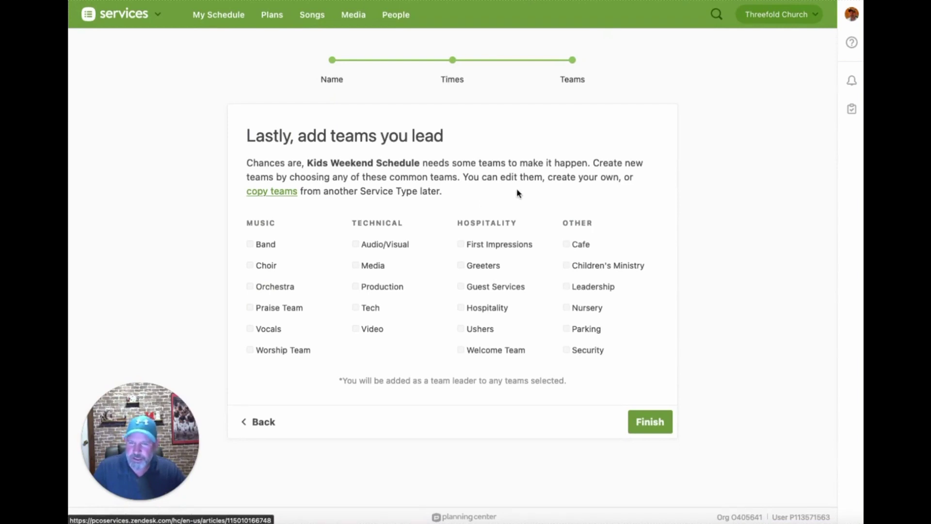
left_click(567, 266)
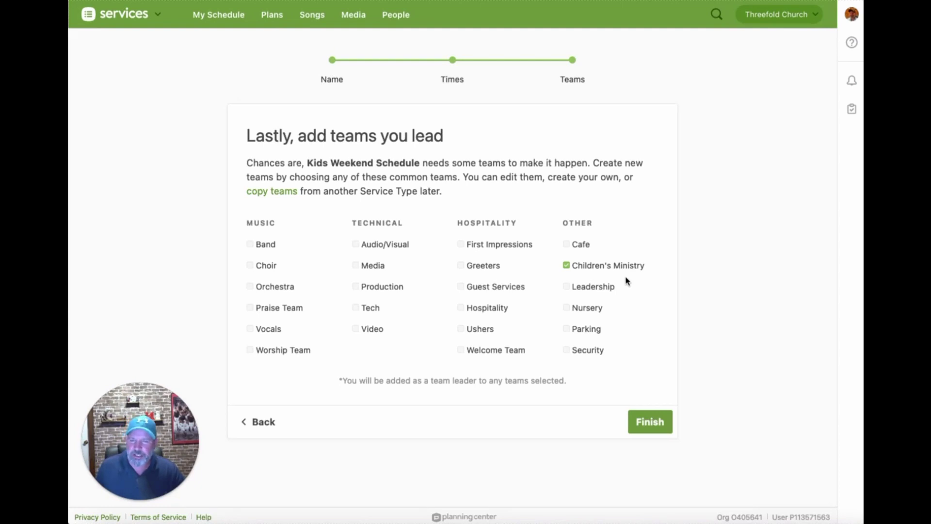
left_click(648, 435)
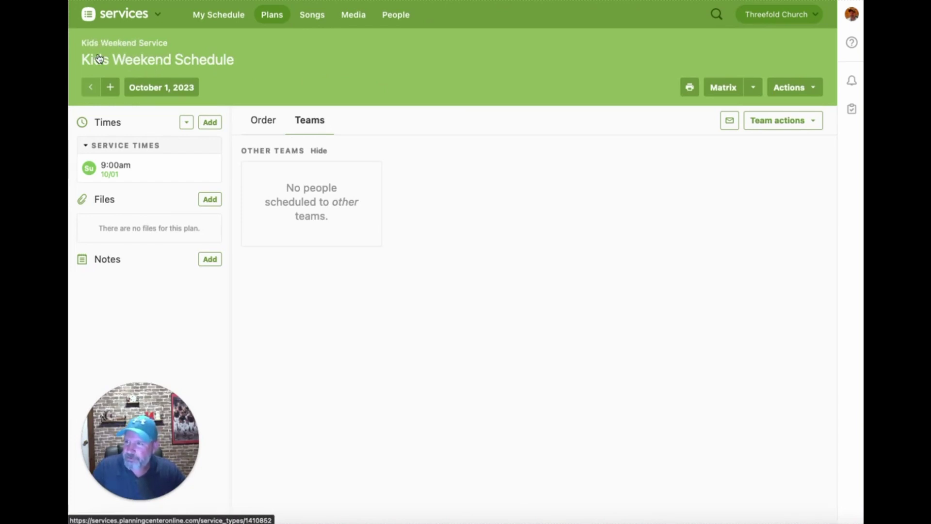
Go to the Kids Weekend Service folder and look at the upcoming plans listed under Kids Weekend Schedule
left_click(138, 45)
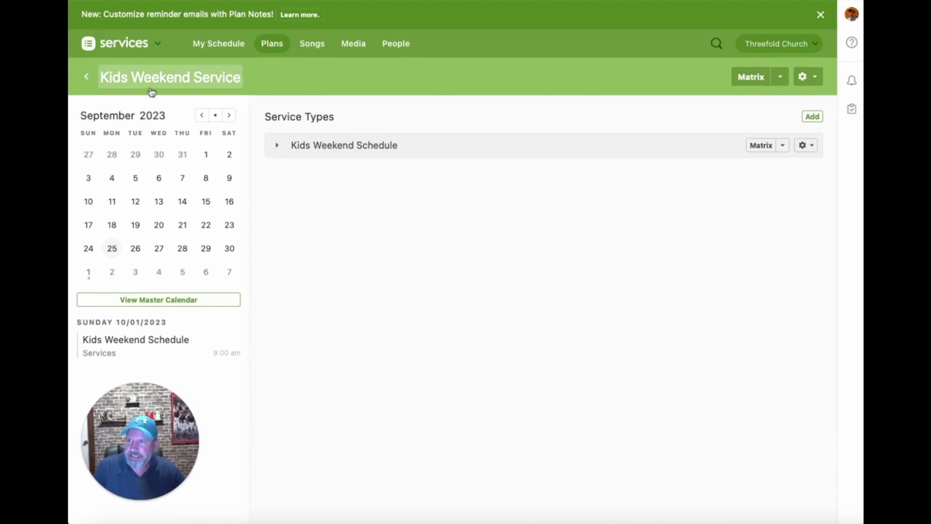
mouse_move(87, 78)
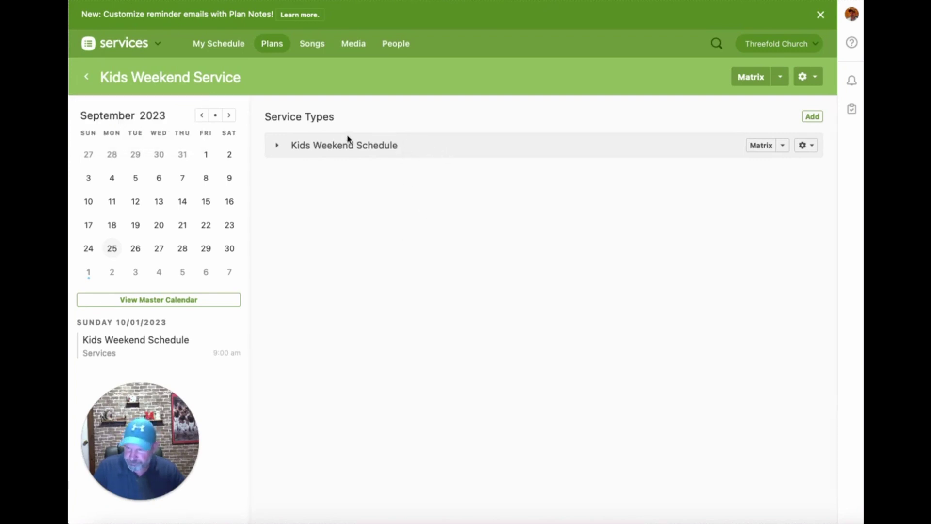
left_click(278, 146)
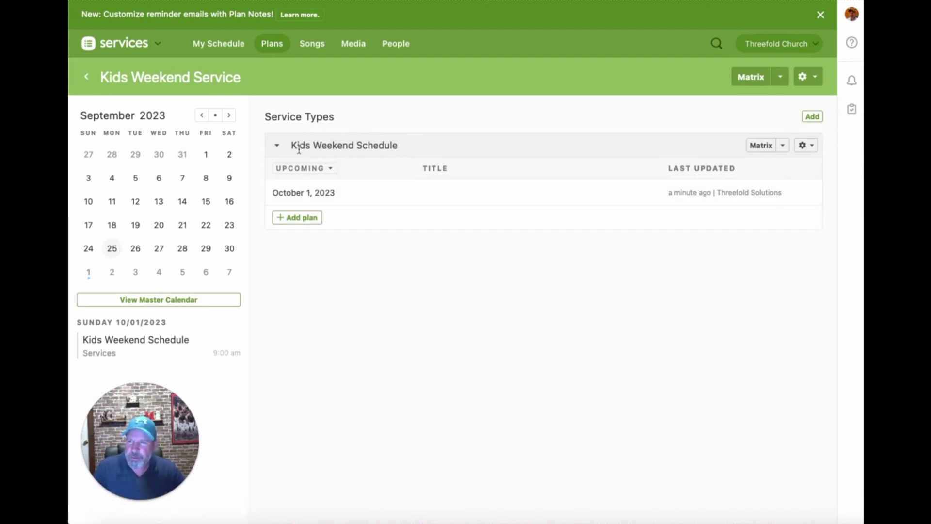
left_click(276, 145)
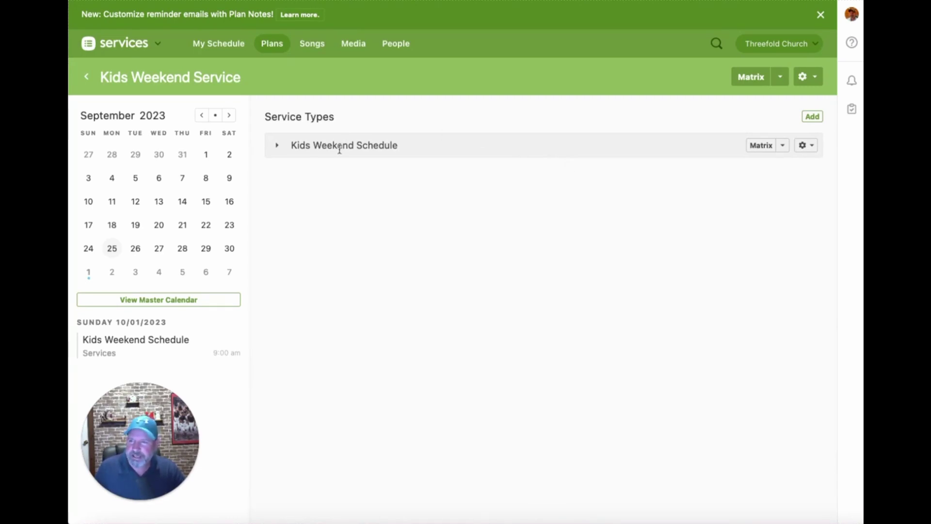
left_click(276, 145)
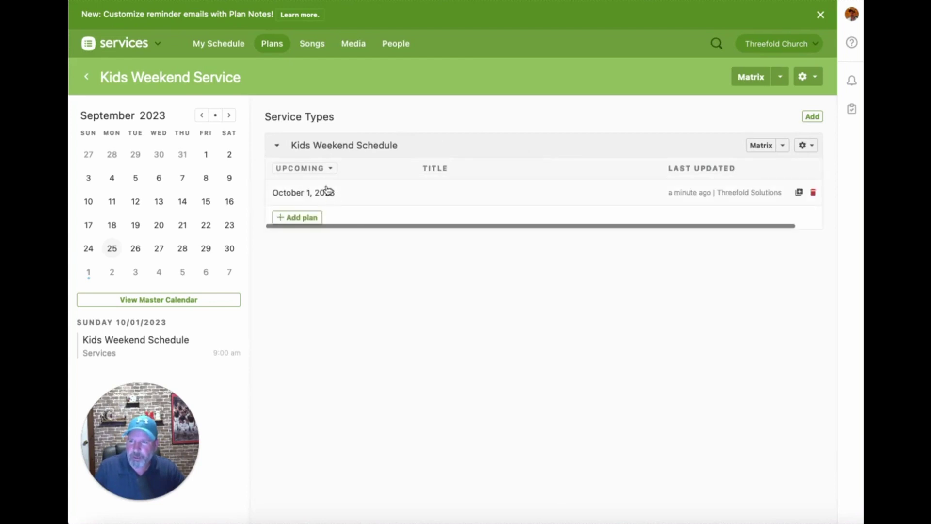
In the Children's Ministry team of Kids Weekend Schedule, reorder the positions so Infants comes first, followed by K-2
left_click(809, 148)
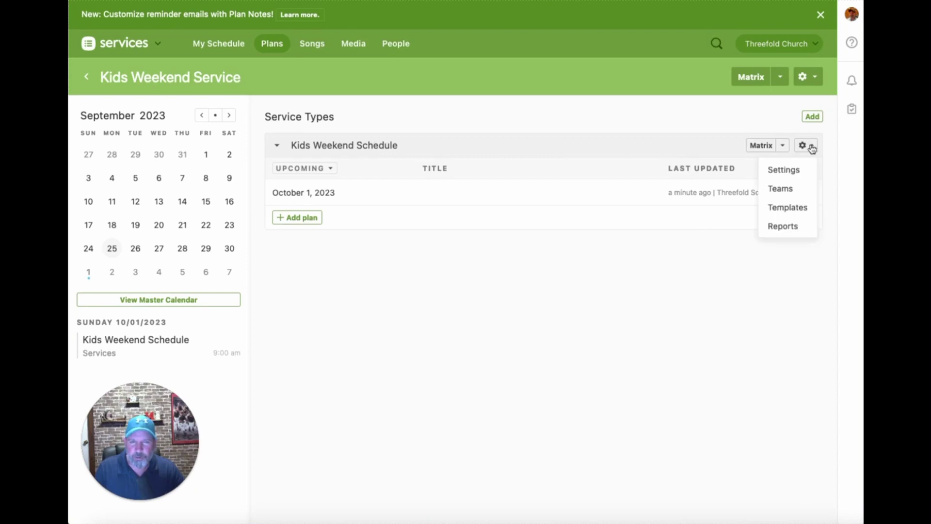
left_click(784, 191)
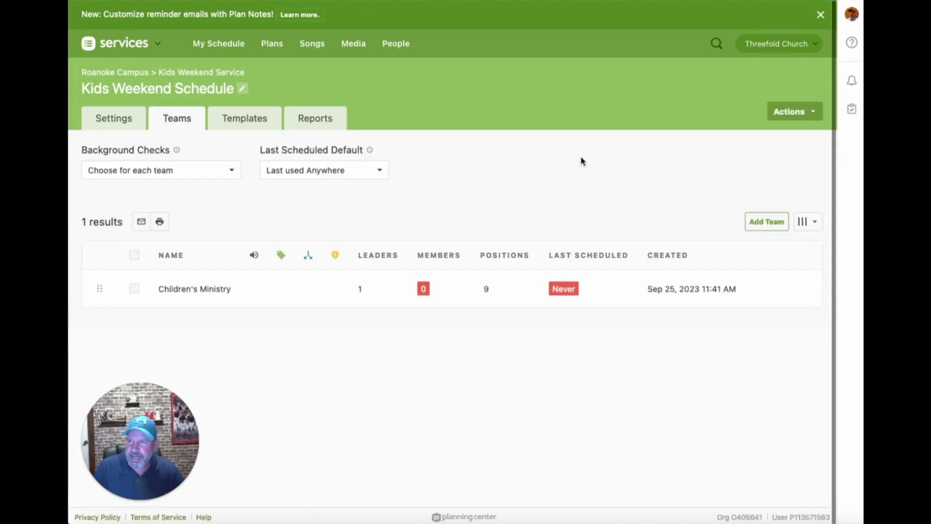
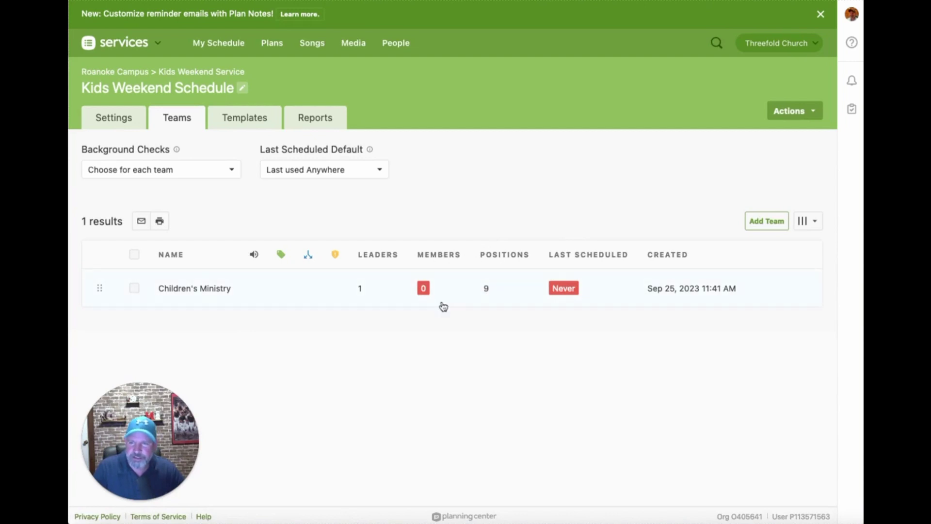
left_click(189, 289)
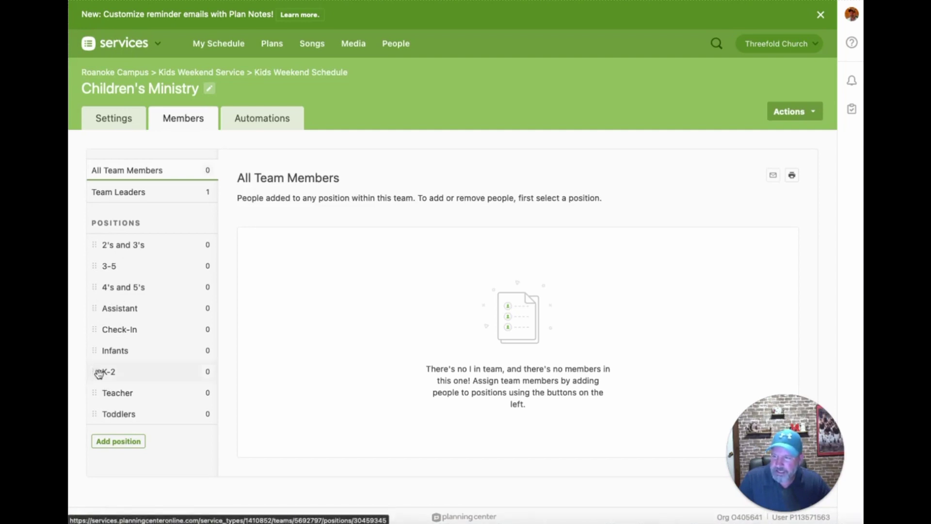
left_click_drag(96, 374, 95, 245)
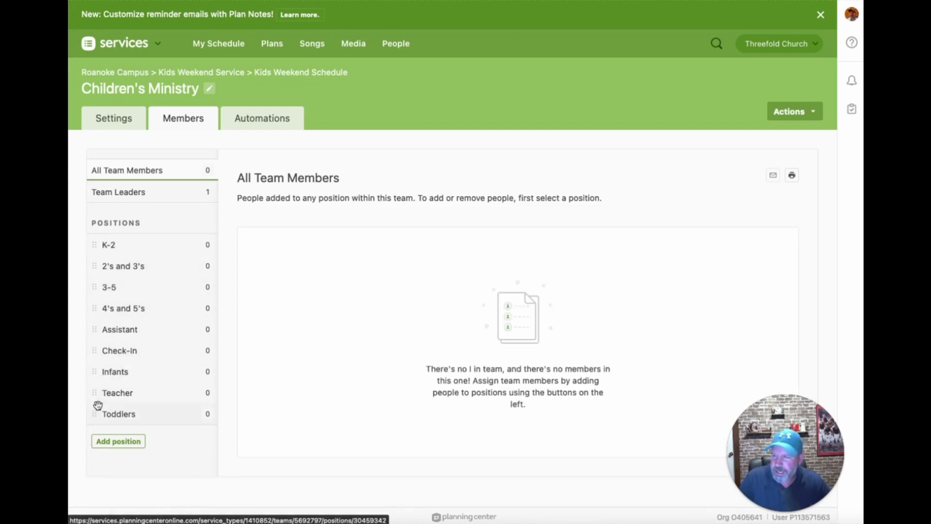
left_click_drag(96, 374, 94, 251)
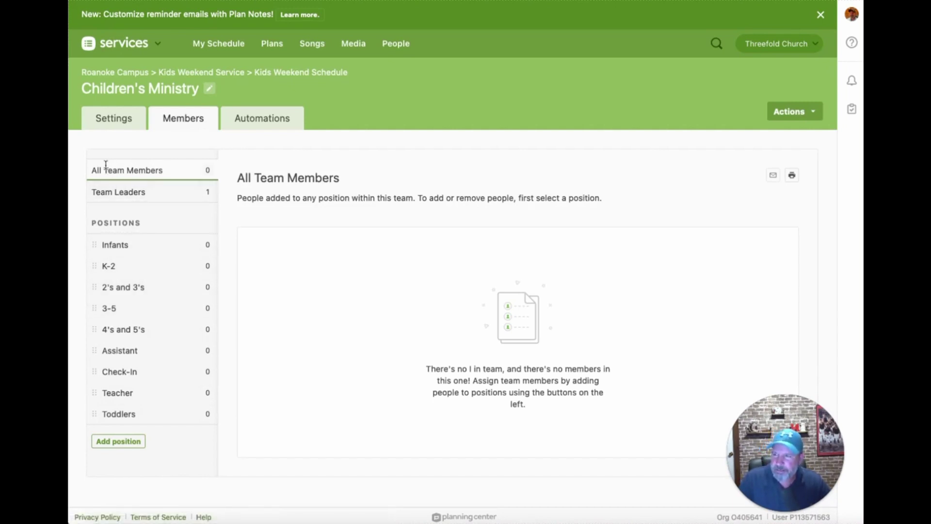
Review the Children's Ministry team's leaders, its Infants position and its team settings, and return to its members
left_click(128, 196)
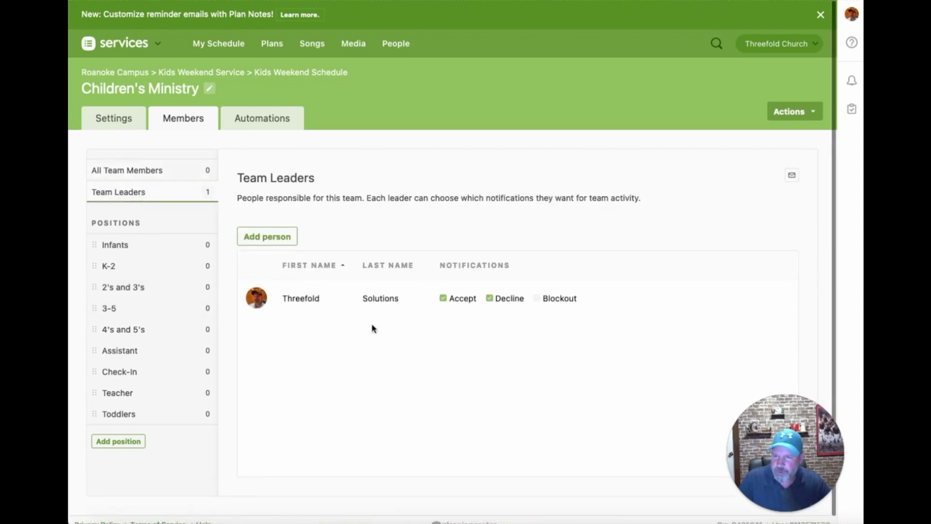
left_click(115, 244)
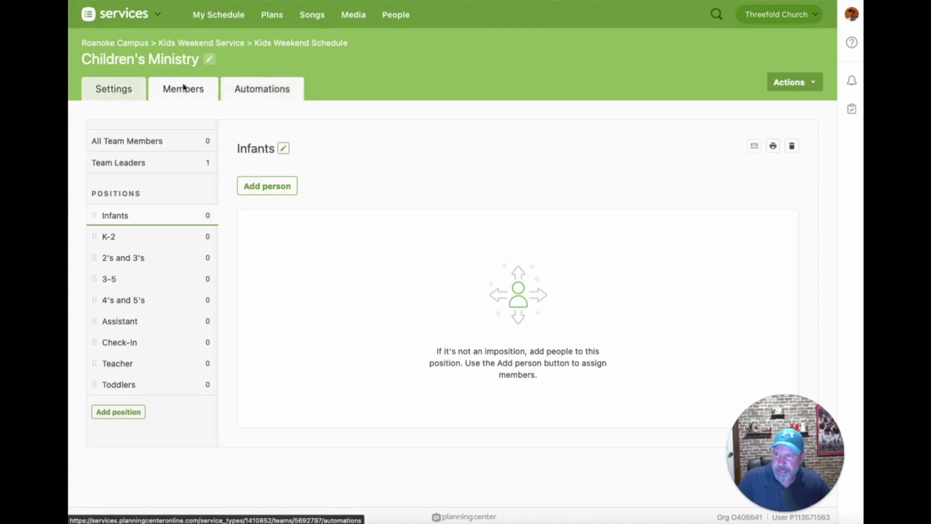
left_click(112, 92)
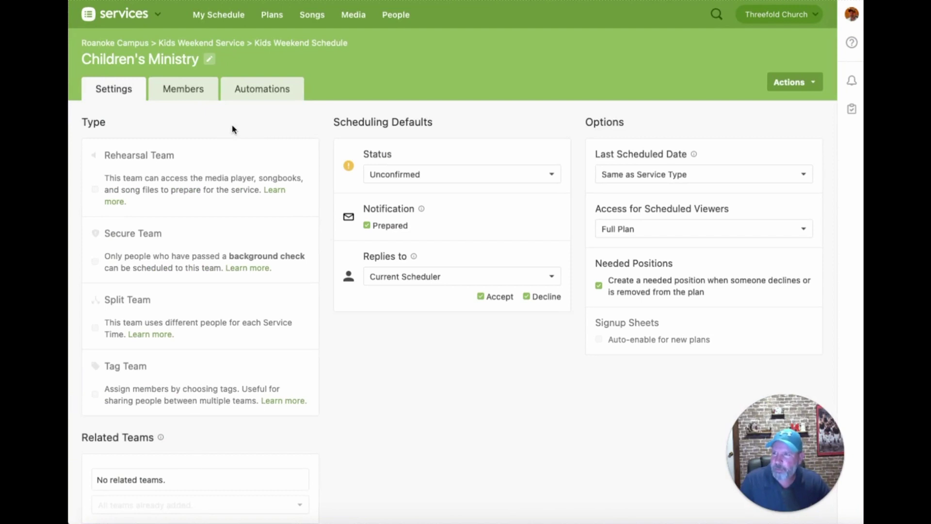
left_click(189, 90)
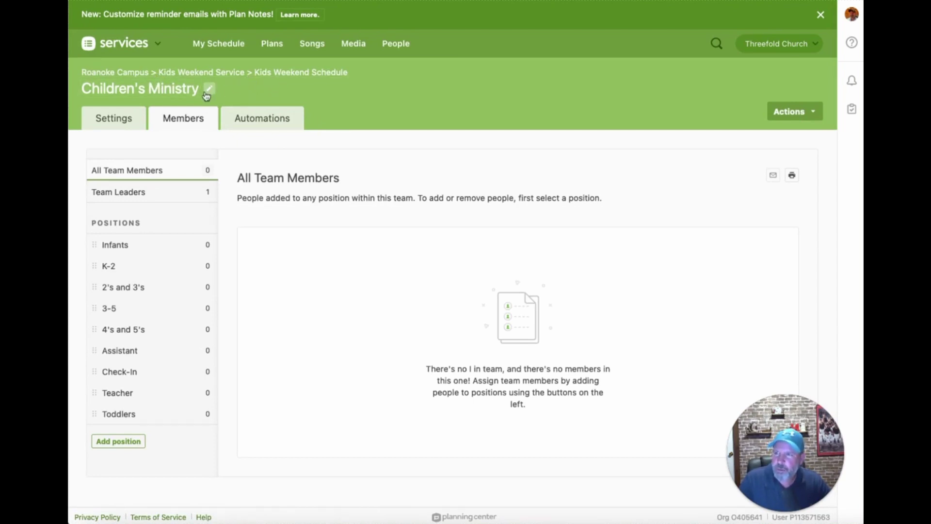
Go back up to the Kids Weekend Service folder and view the October 1, 2023 plan of Kids Weekend Schedule
left_click(248, 73)
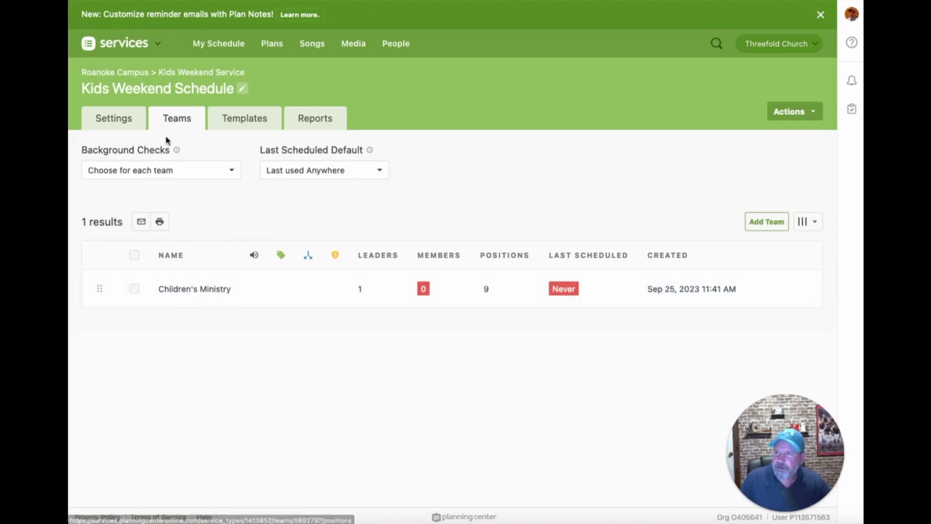
left_click(198, 72)
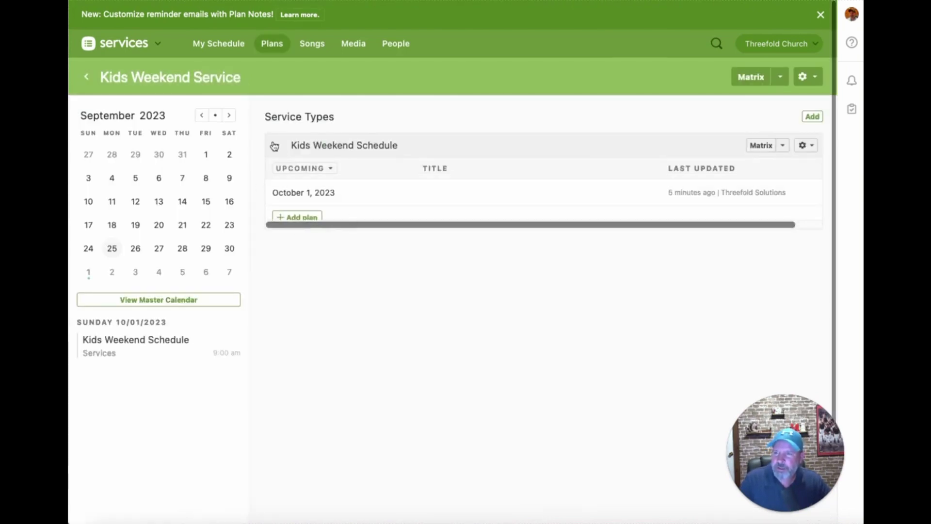
left_click(274, 147)
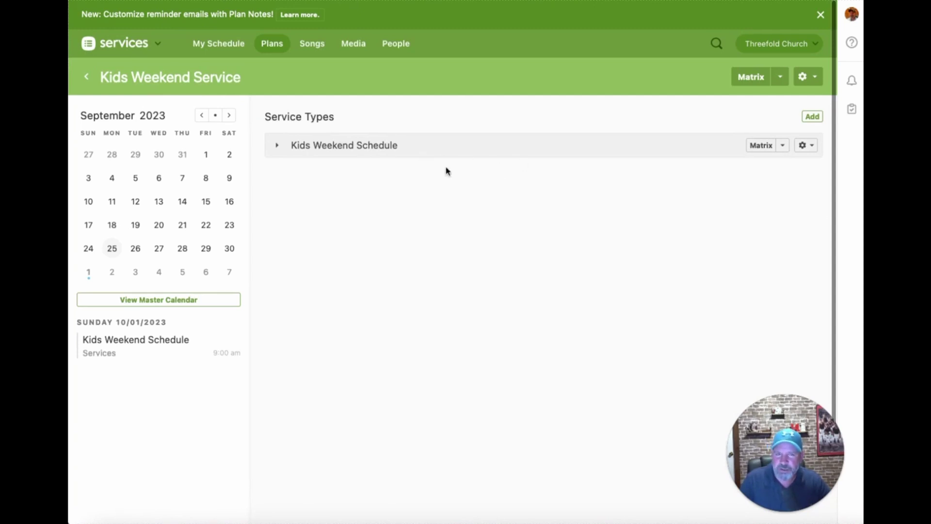
left_click(277, 145)
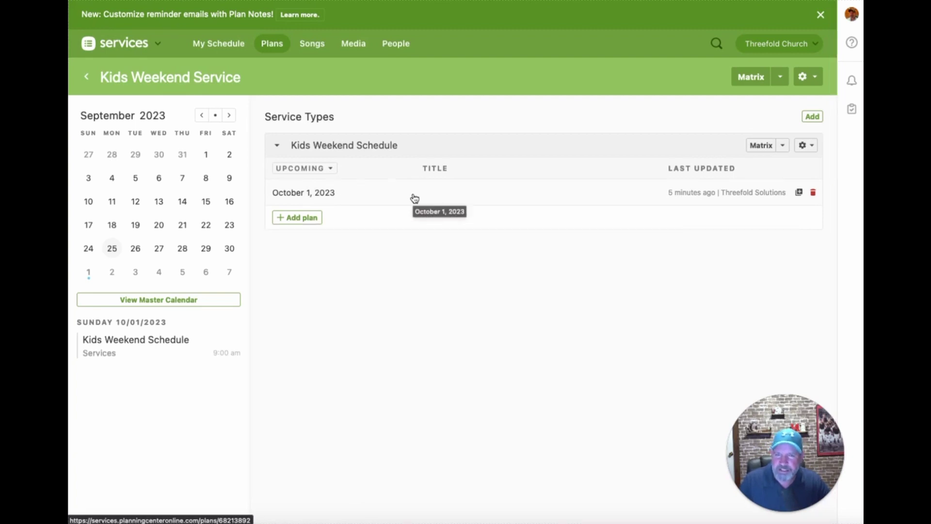
left_click(324, 193)
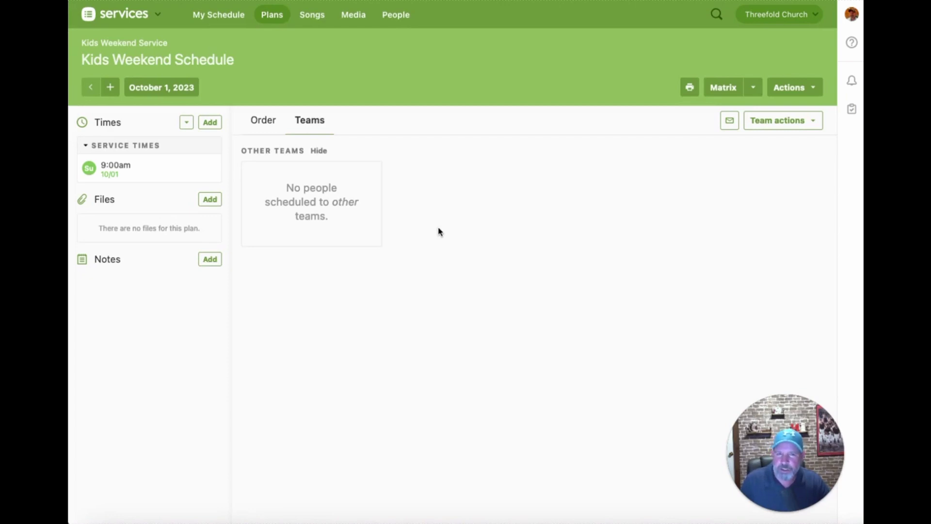
Leave the plan and go up the folder hierarchy from Kids Weekend Service through Roanoke Campus to Threefold Church
left_click(118, 43)
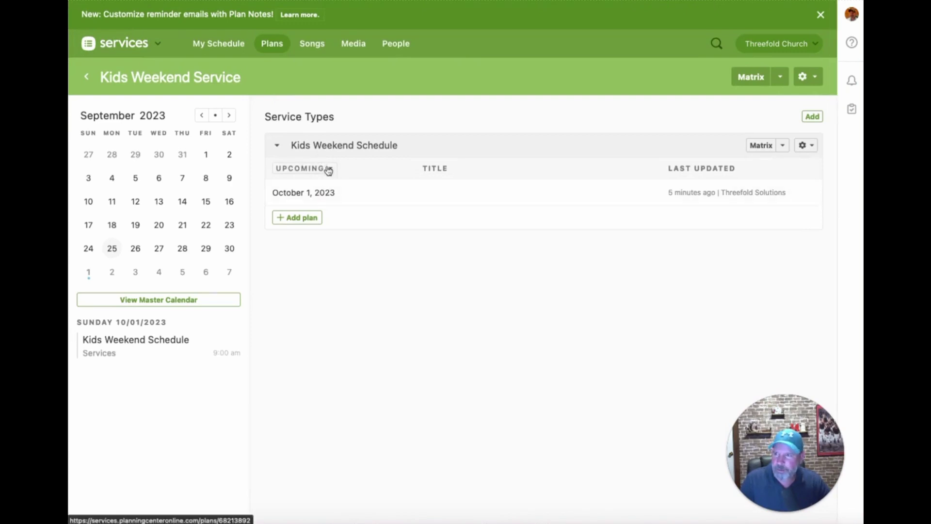
mouse_move(86, 78)
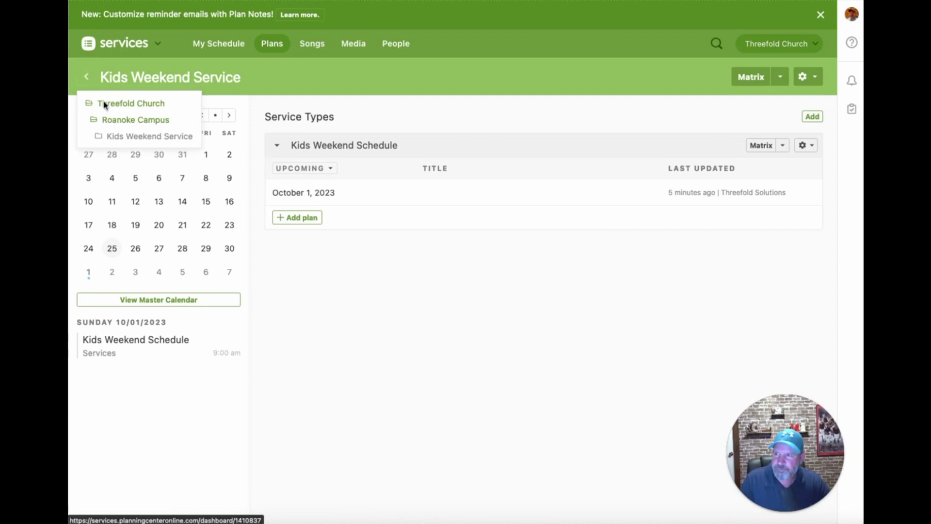
left_click(125, 120)
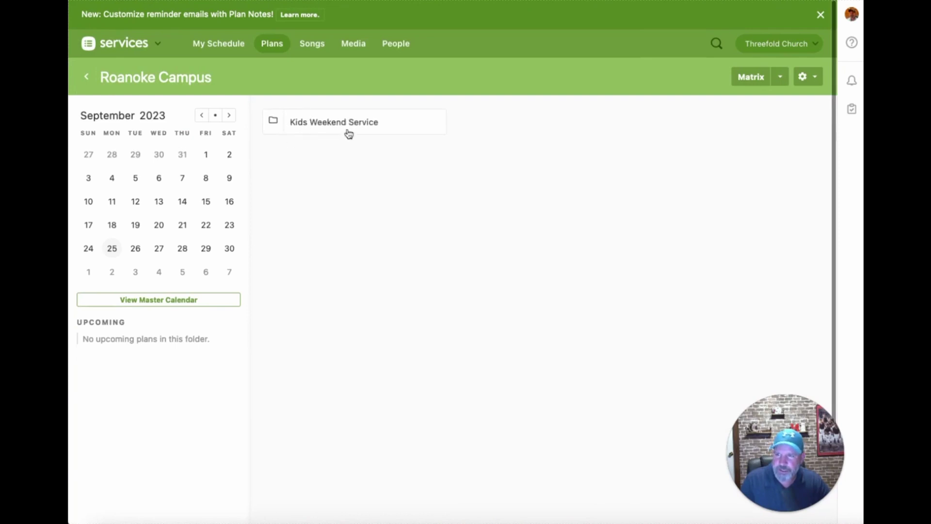
mouse_move(89, 78)
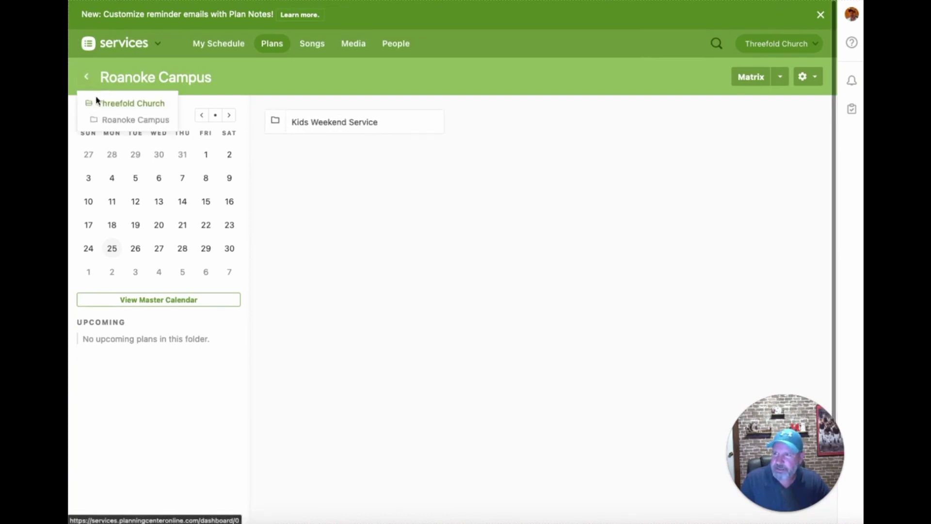
left_click(109, 104)
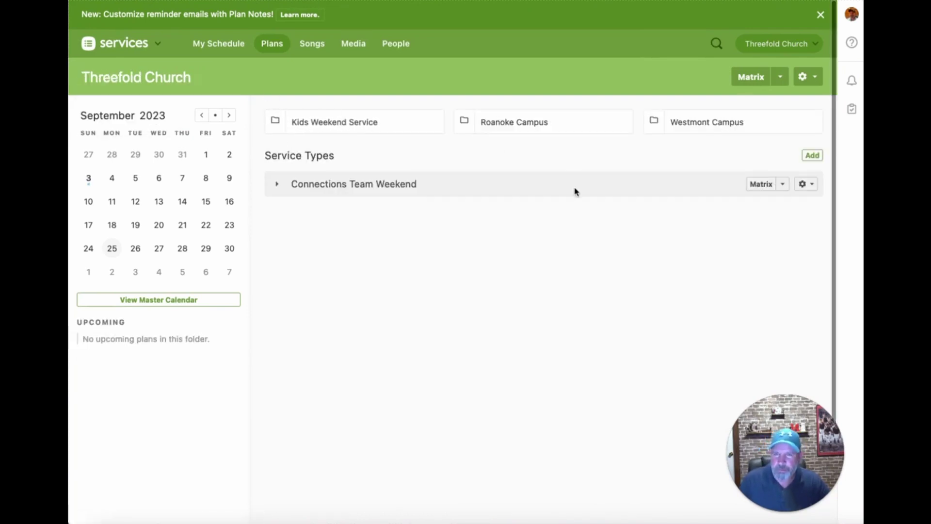